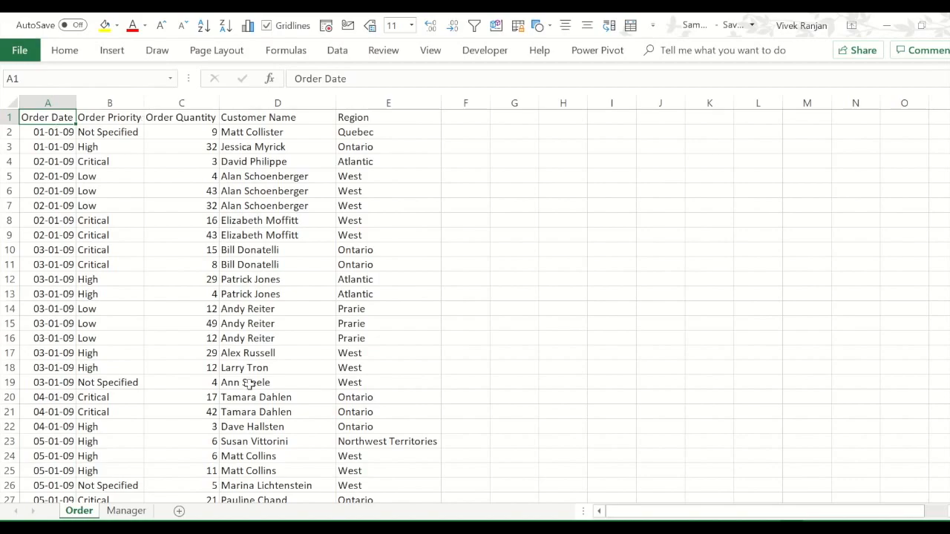
# Step: Compare the Order and Manager sheets, examining the Region column they share and the Manager column that Order lacks
pyautogui.click(126, 511)
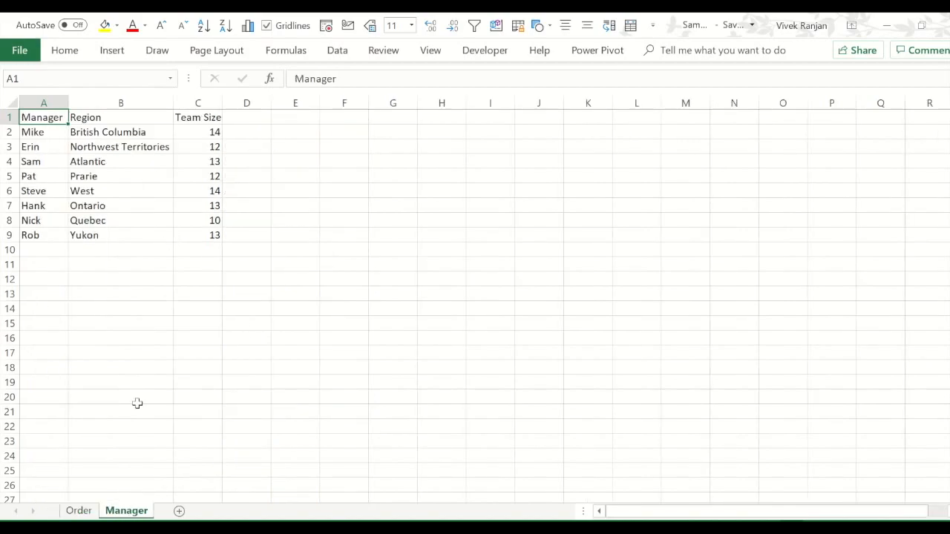
pyautogui.click(77, 512)
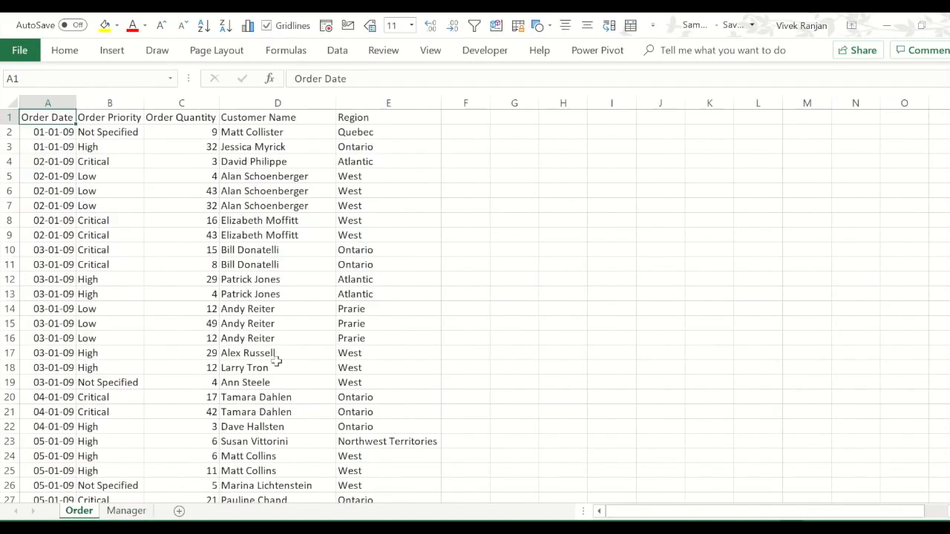
pyautogui.click(455, 103)
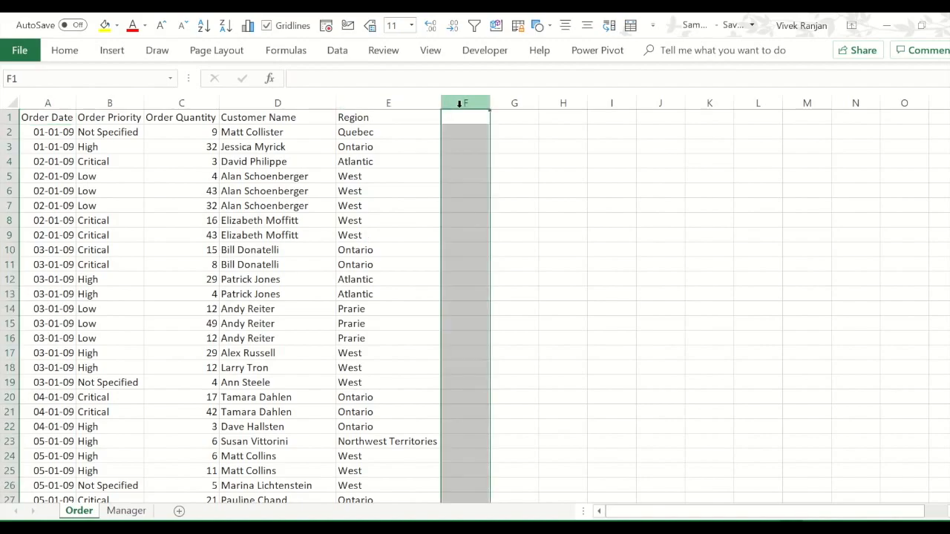
pyautogui.click(410, 121)
pyautogui.click(126, 511)
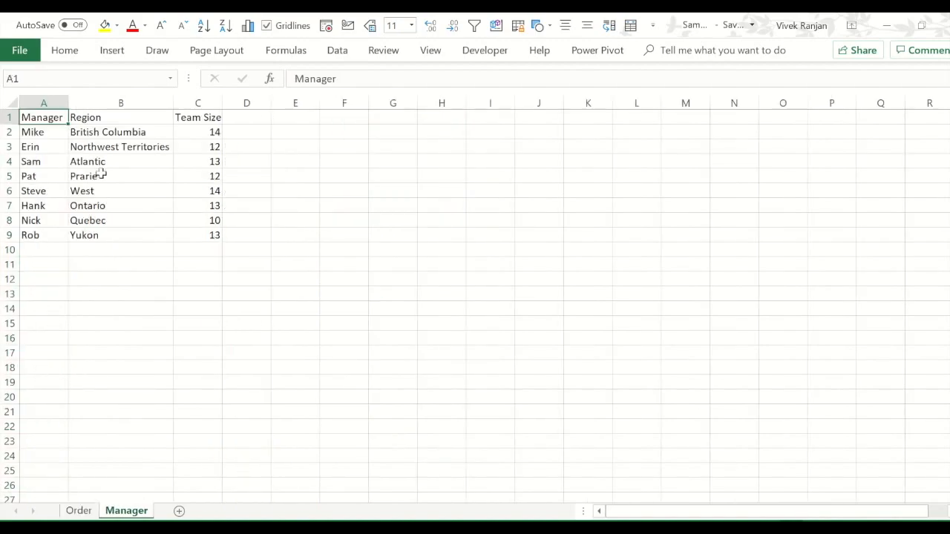
pyautogui.click(38, 103)
pyautogui.click(78, 511)
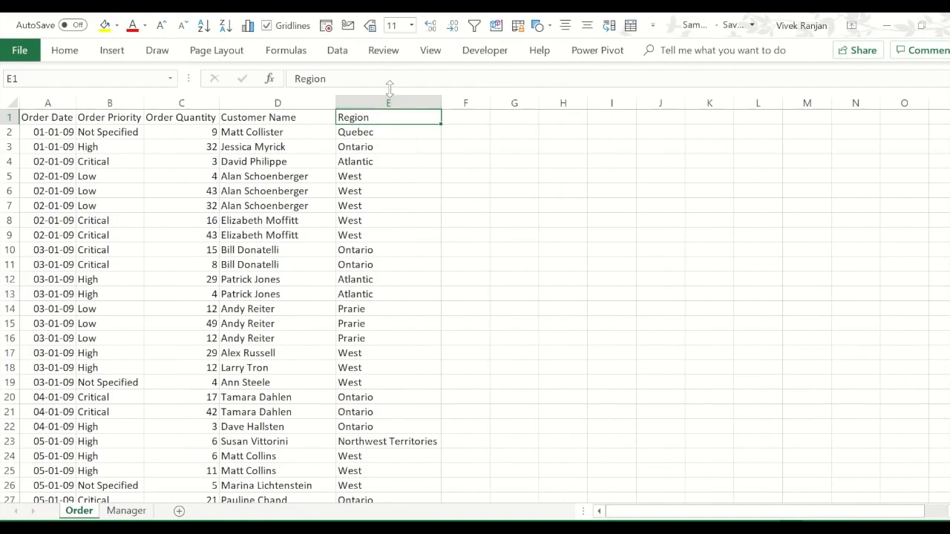
pyautogui.click(389, 103)
pyautogui.click(465, 117)
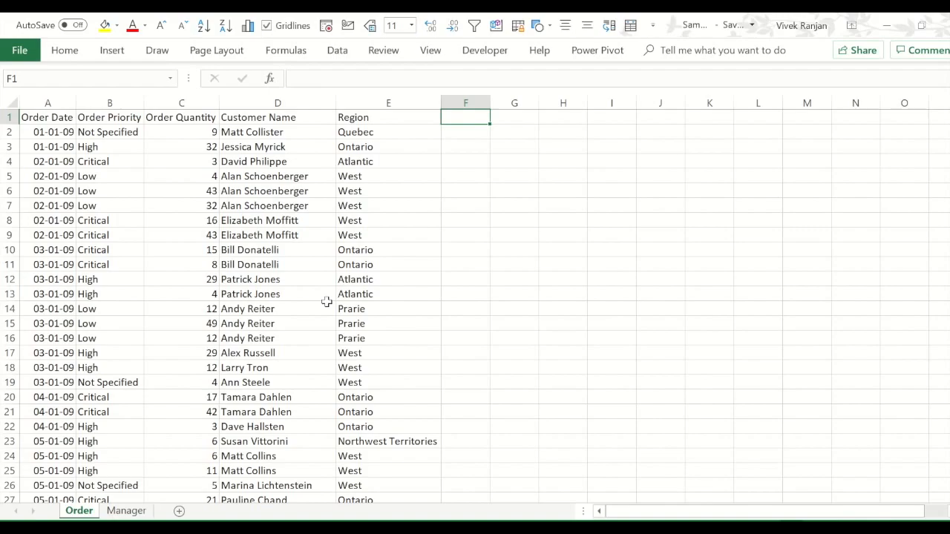
# Step: Close the Sample Data 2 workbook and create a new blank workbook
pyautogui.hotkey('alt', 'f')
pyautogui.press('c')
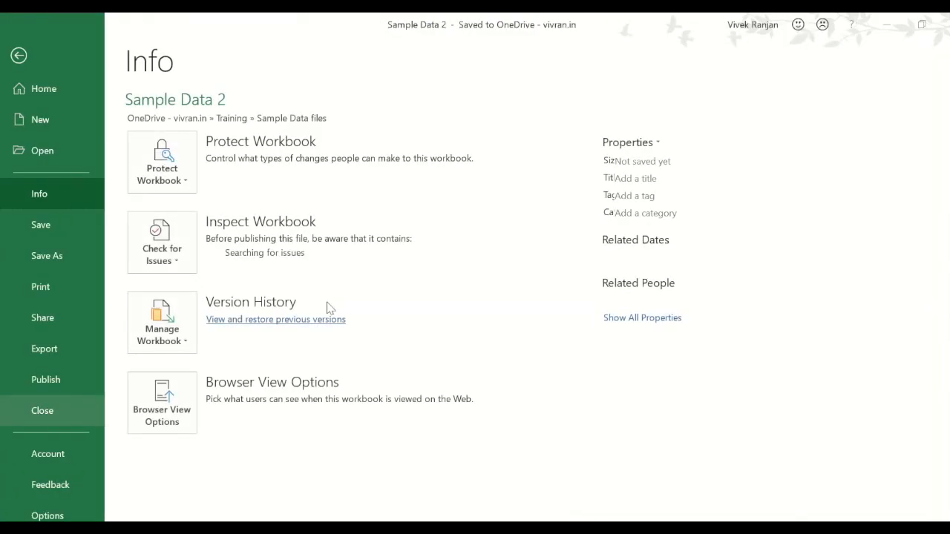
pyautogui.hotkey('ctrl', 'n')
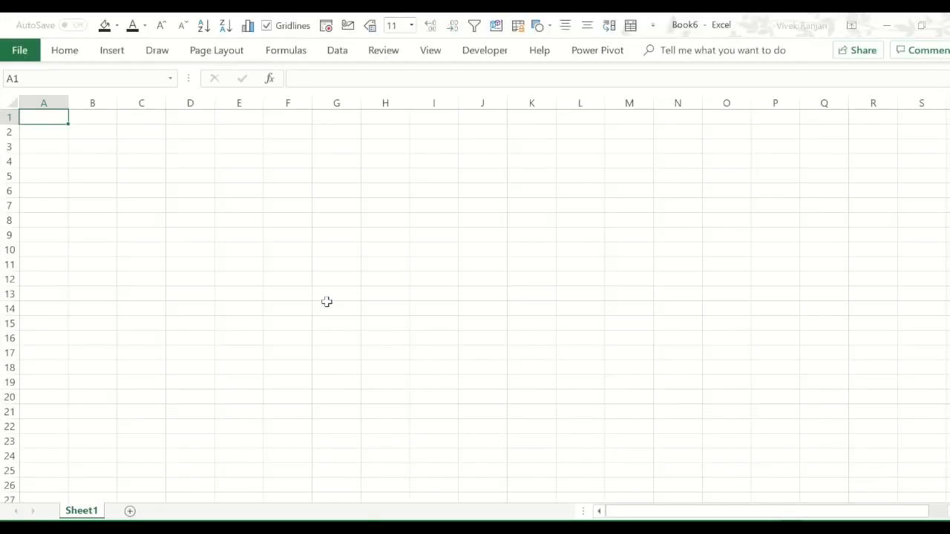
# Step: Start importing data from the Sample Data 2.xlsx workbook file
pyautogui.click(346, 56)
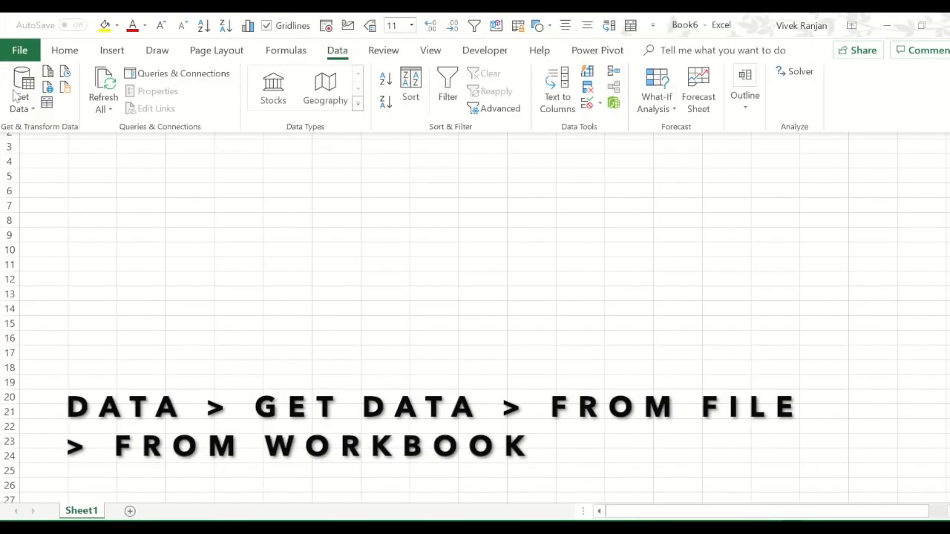
pyautogui.click(22, 88)
pyautogui.moveTo(44, 135)
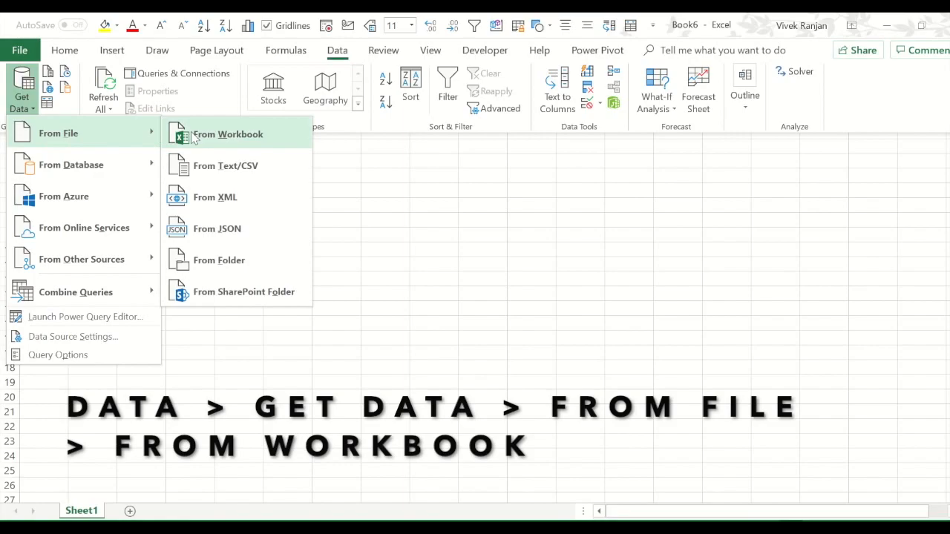
pyautogui.click(176, 131)
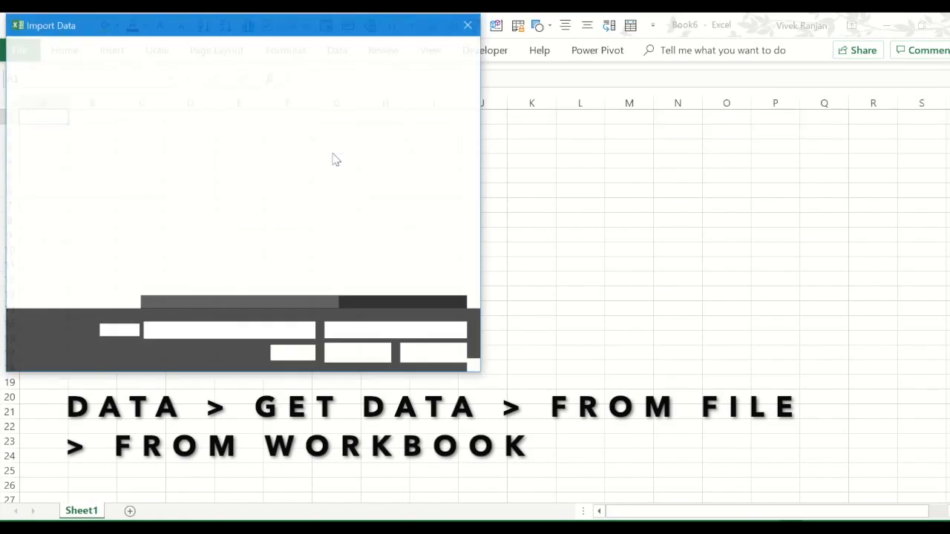
pyautogui.click(228, 137)
pyautogui.doubleClick(228, 136)
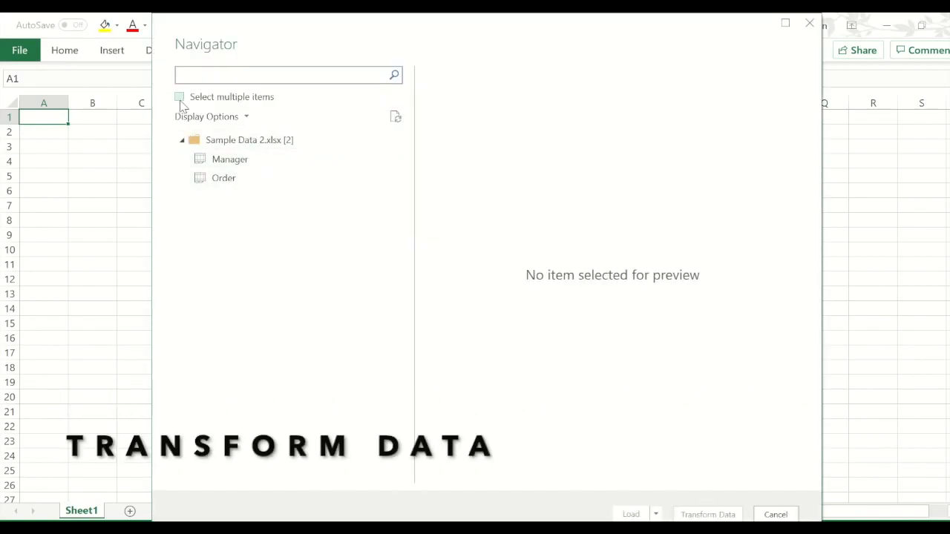
# Step: Select both the Manager and Order sheets for import and open them in Power Query Editor for transformation
pyautogui.click(179, 98)
pyautogui.click(198, 158)
pyautogui.click(198, 179)
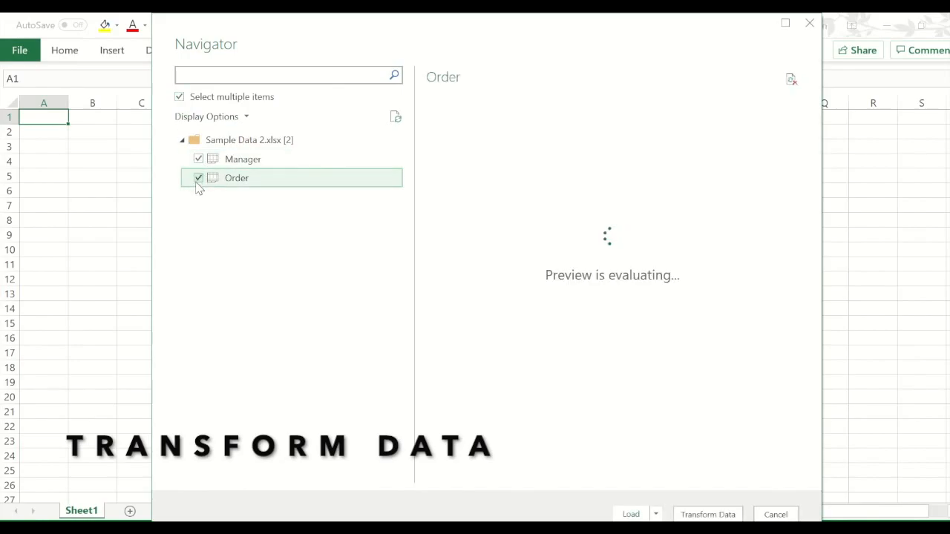
pyautogui.click(708, 515)
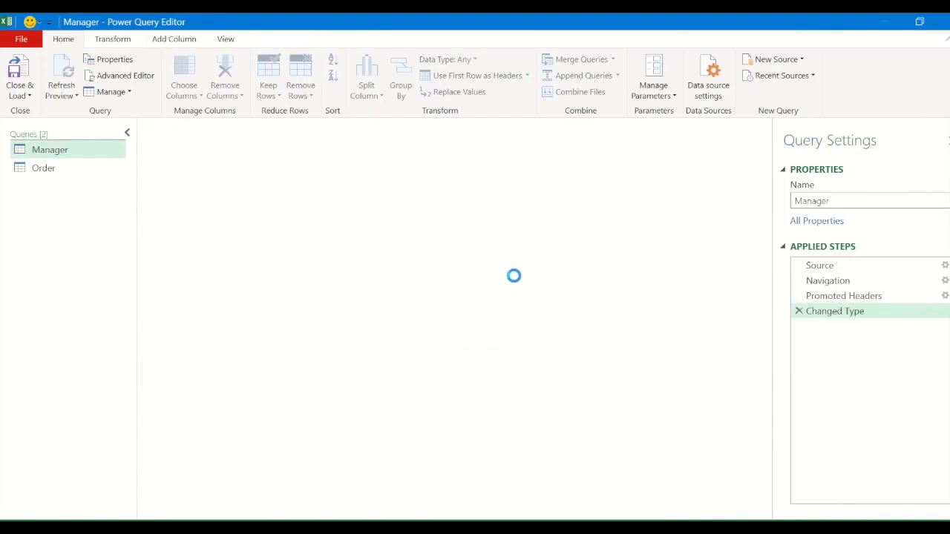
# Step: Merge the Order query with the Manager query, matching on Region in both with a Left Outer join
pyautogui.click(63, 169)
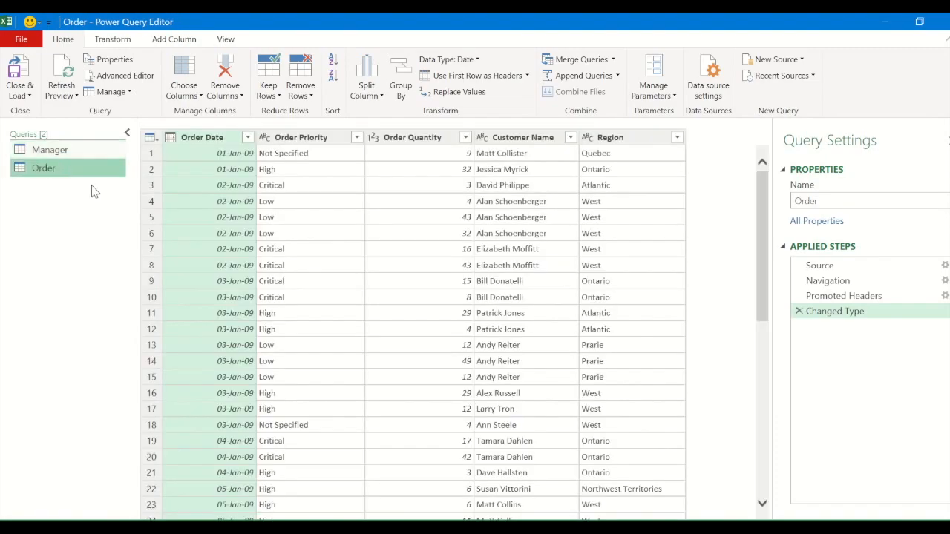
pyautogui.click(577, 61)
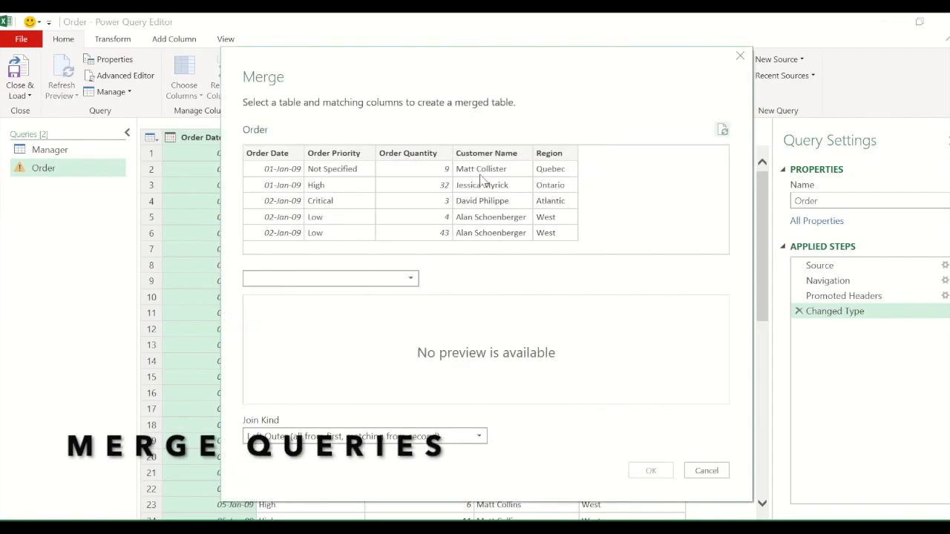
pyautogui.click(334, 278)
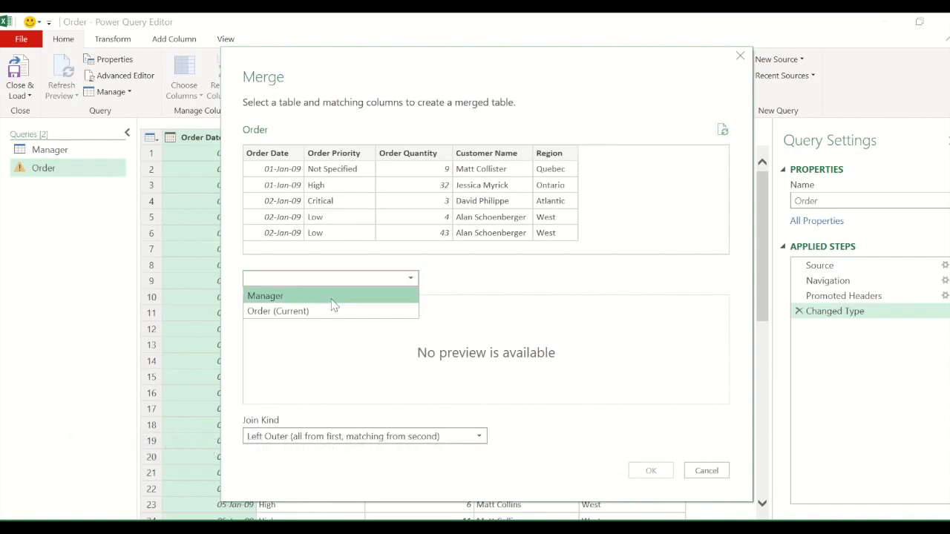
pyautogui.click(332, 296)
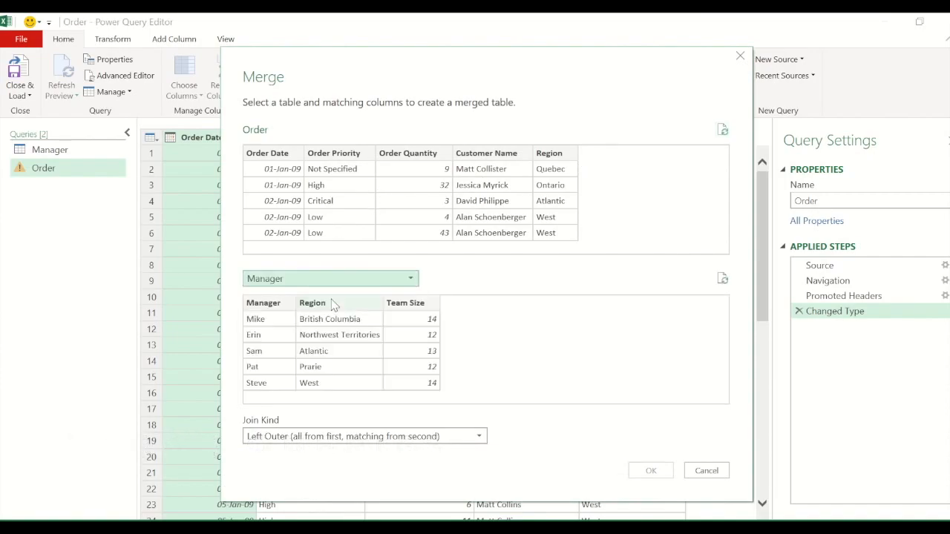
pyautogui.click(558, 154)
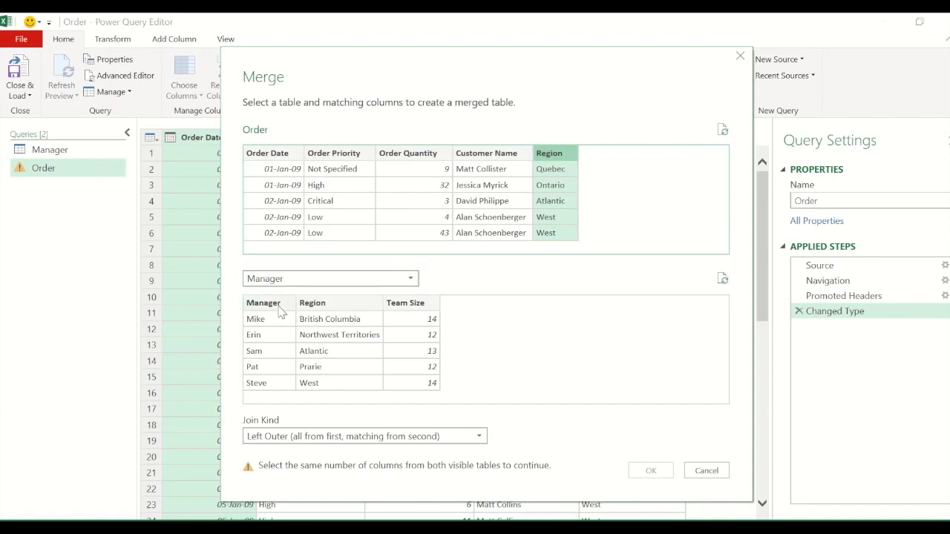
pyautogui.click(329, 302)
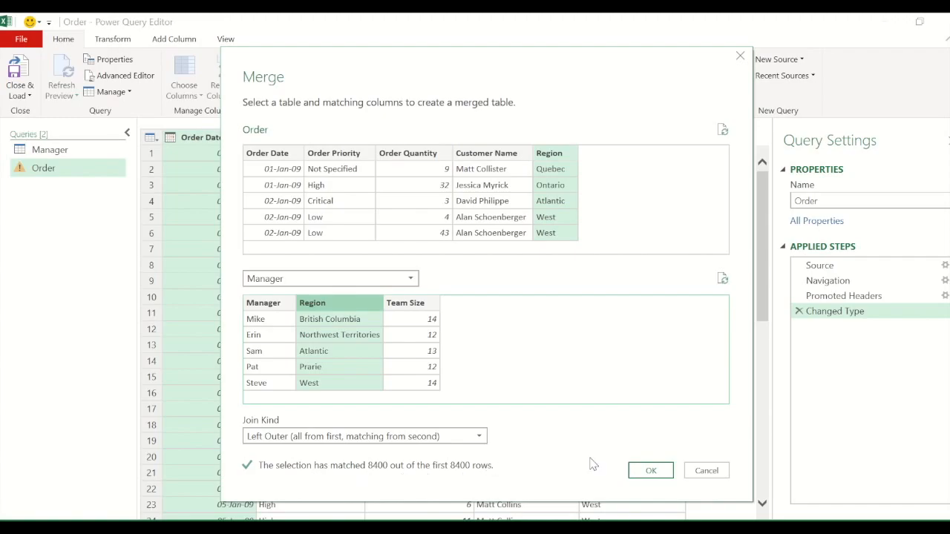
pyautogui.click(651, 471)
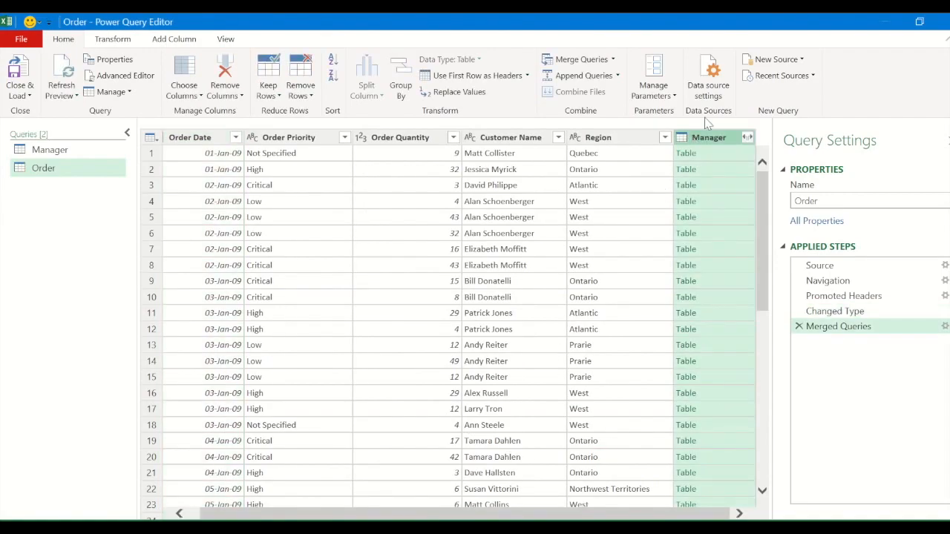
# Step: Expand the merged Manager column to include only the Manager field, and load the queries into the workbook
pyautogui.click(747, 138)
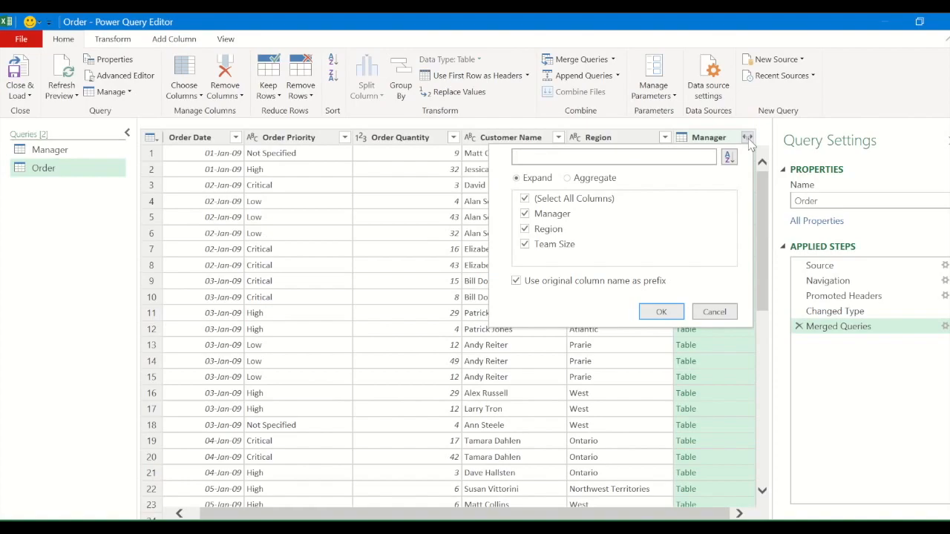
pyautogui.click(524, 198)
pyautogui.click(525, 215)
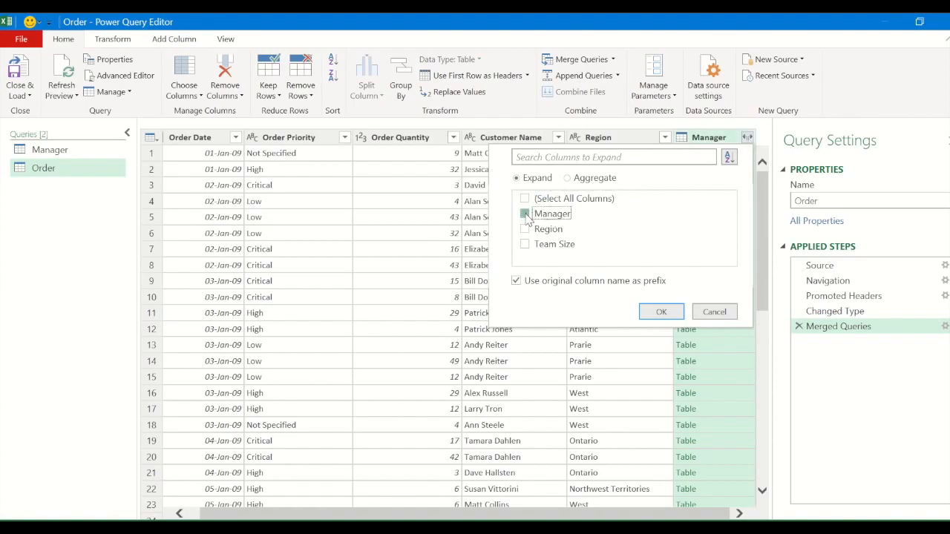
pyautogui.click(660, 311)
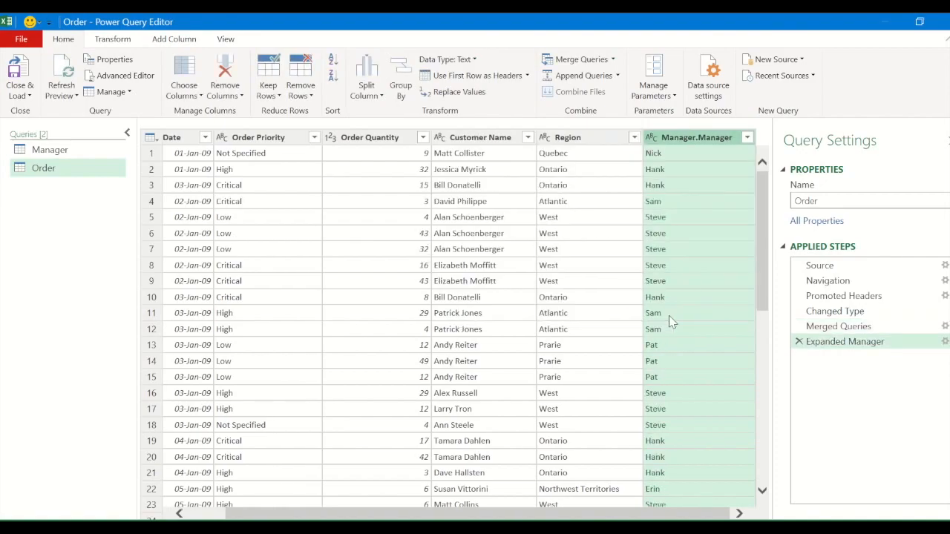
pyautogui.click(20, 69)
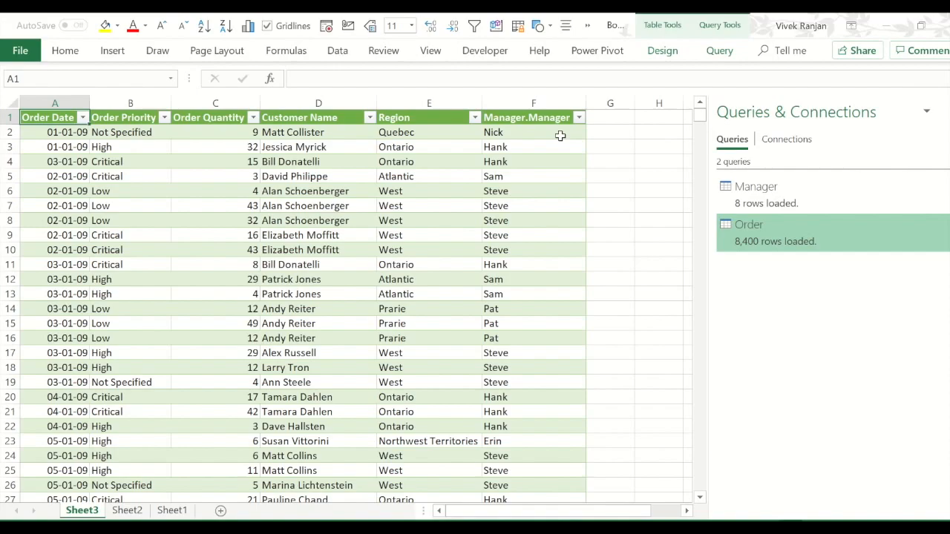
# Step: Filter the loaded Order table's Region column to British Columbia and check the manager assigned to those rows
pyautogui.click(544, 135)
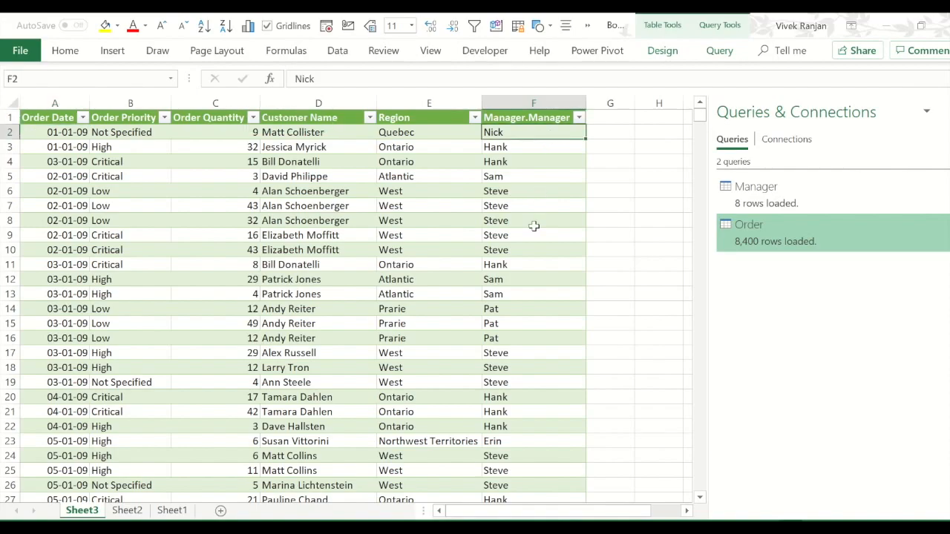
pyautogui.click(474, 118)
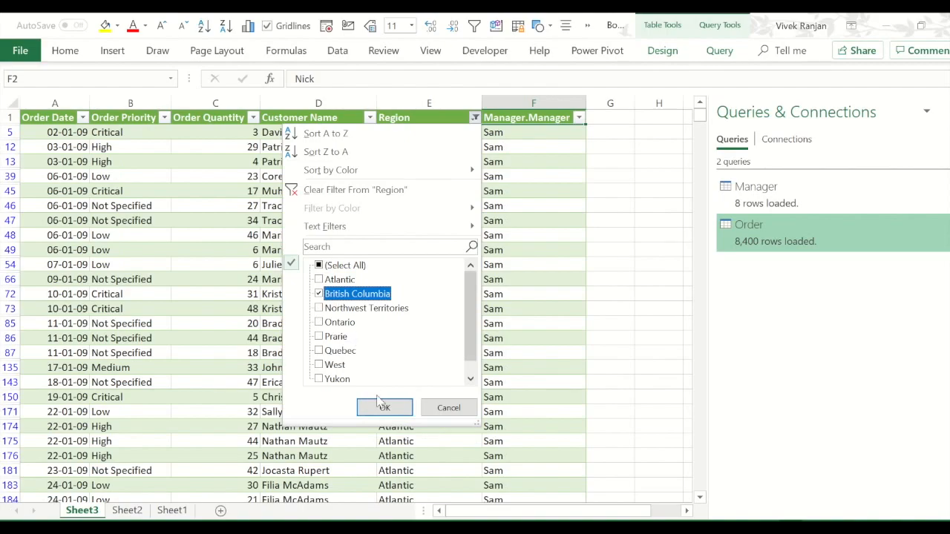
pyautogui.click(385, 408)
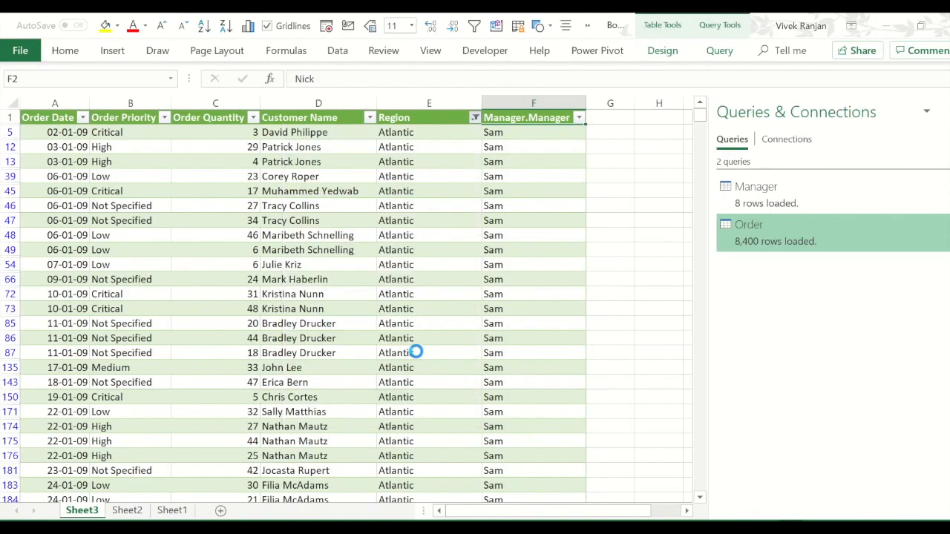
pyautogui.click(550, 135)
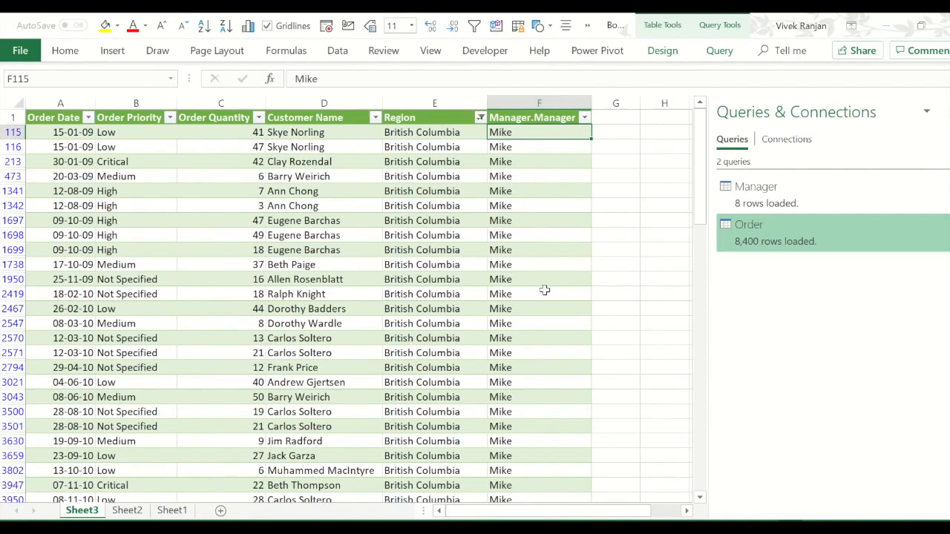
pyautogui.click(416, 276)
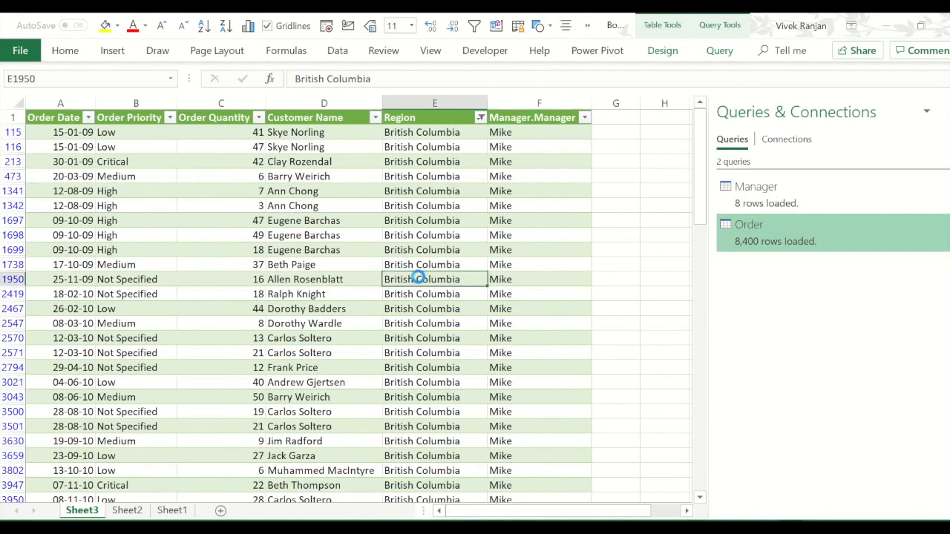
# Step: In the Sample Data 2 source workbook, replace the manager's name for British Columbia on the Manager sheet and close the workbook
pyautogui.hotkey('ctrl', 'o')
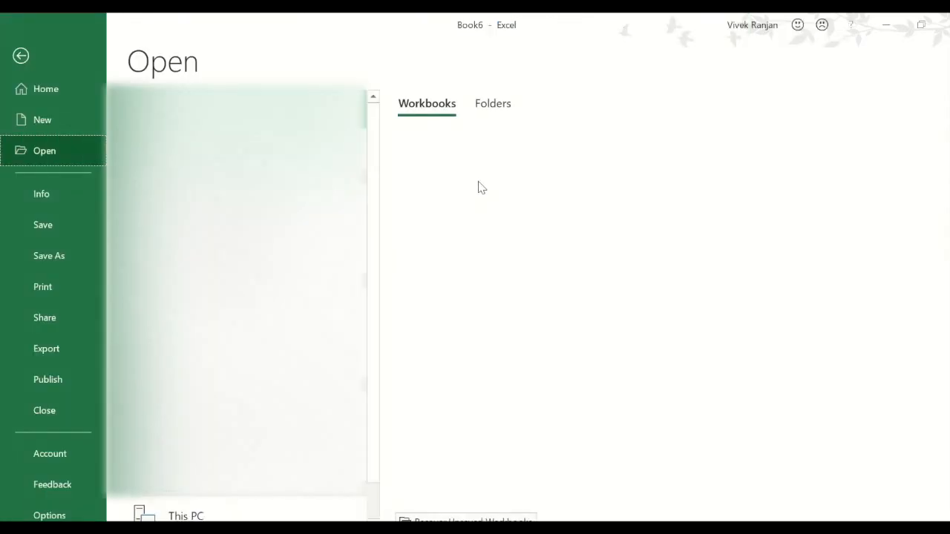
pyautogui.click(479, 196)
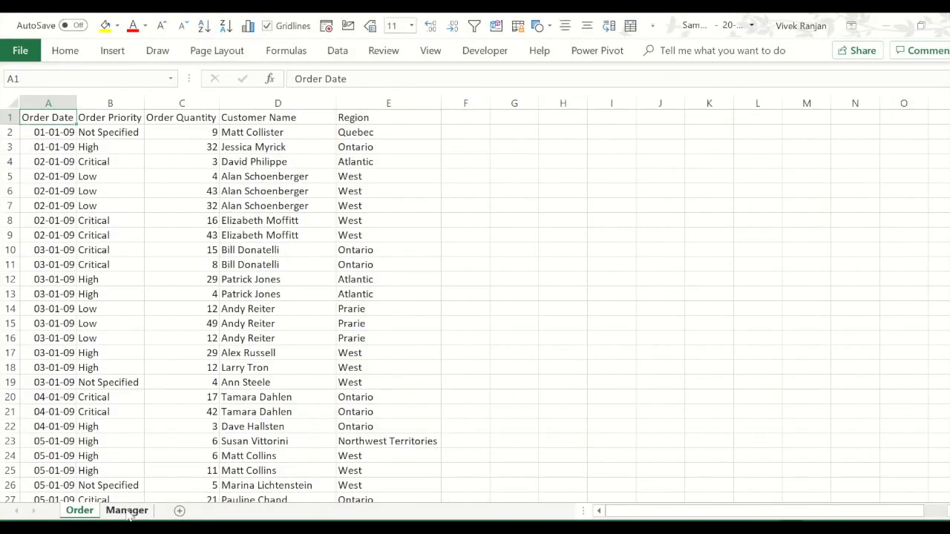
pyautogui.click(126, 510)
pyautogui.press('Down')
pyautogui.write('Vivek')
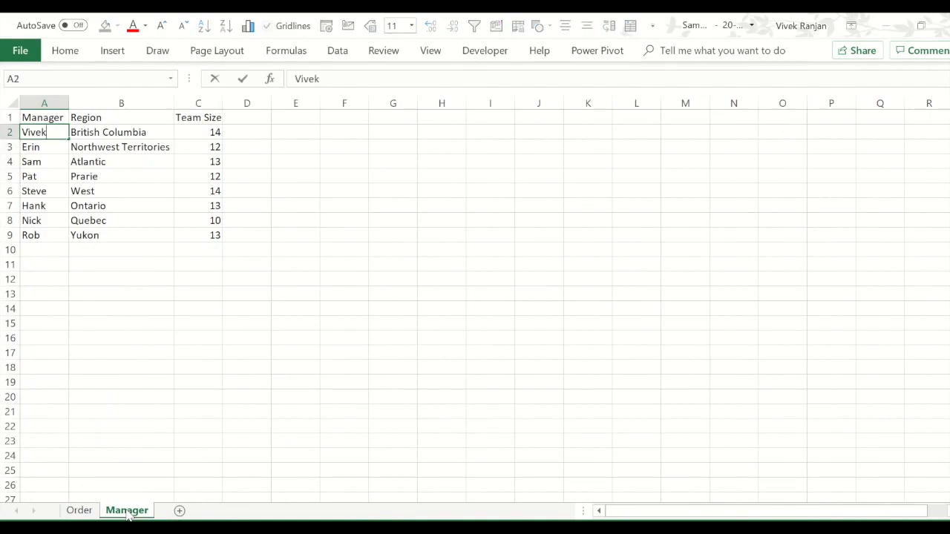
pyautogui.press('Return')
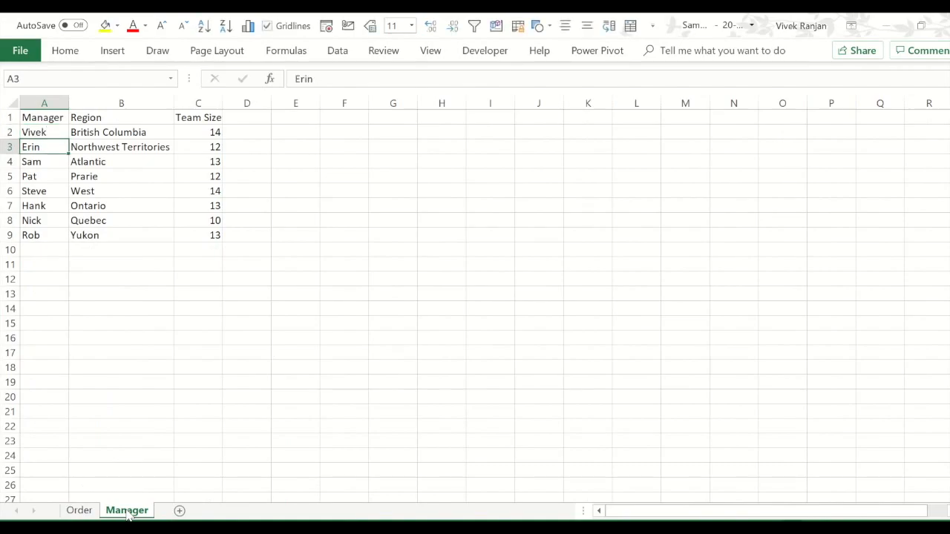
pyautogui.hotkey('alt', 'f')
pyautogui.press('c')
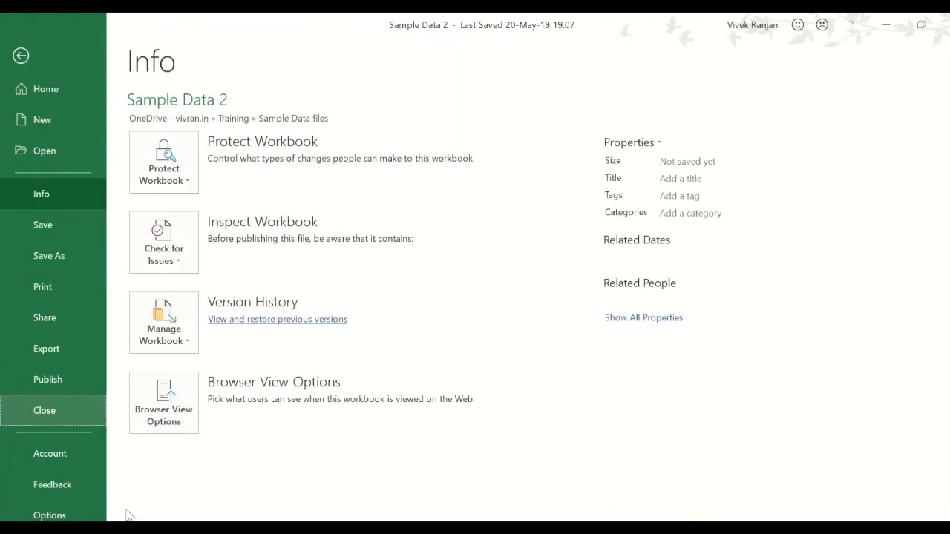
# Step: Finish closing the Sample Data 2 source workbook and refresh the merged Order table from the changed source
pyautogui.press('Return')
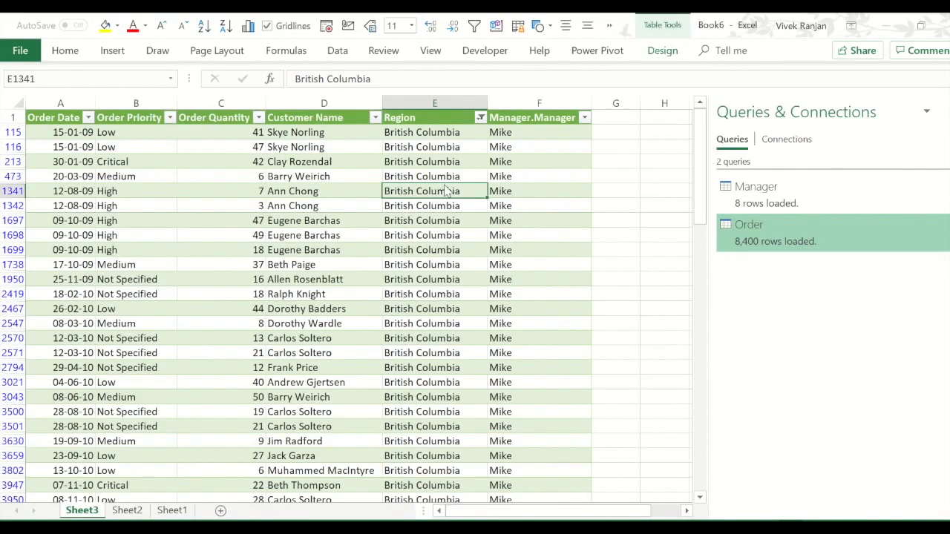
pyautogui.rightClick(519, 196)
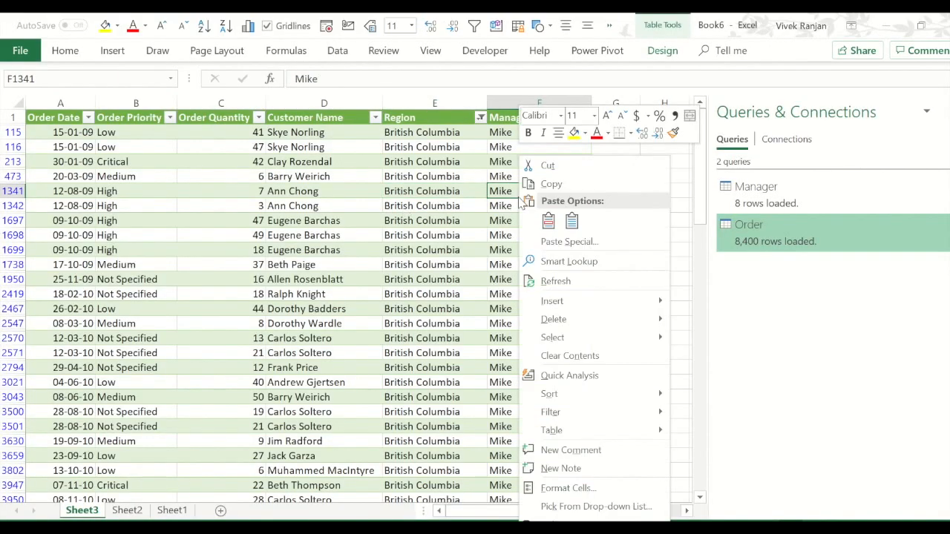
pyautogui.click(557, 282)
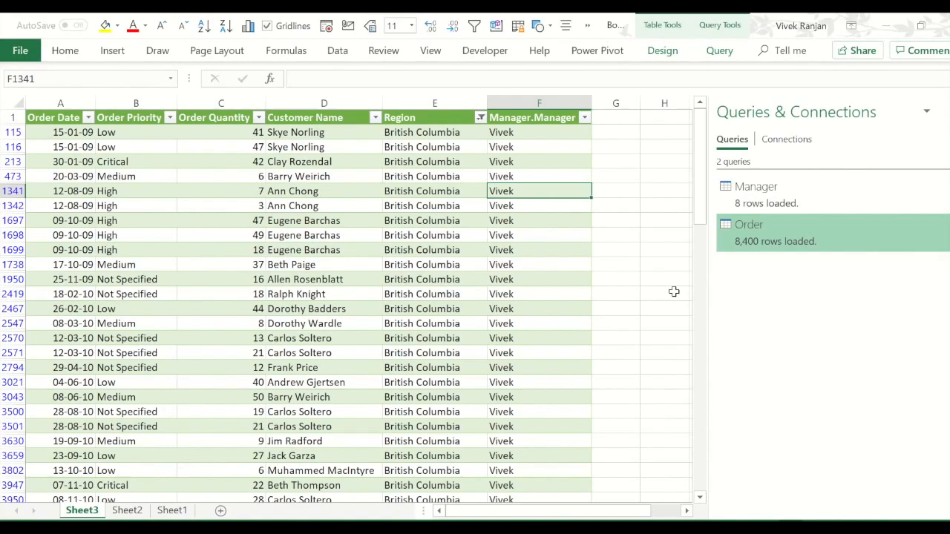
# Step: Edit the Order query's Expanded Manager step to also include the Team Size field, and load the updated query into the workbook
pyautogui.click(807, 240)
pyautogui.rightClick(807, 239)
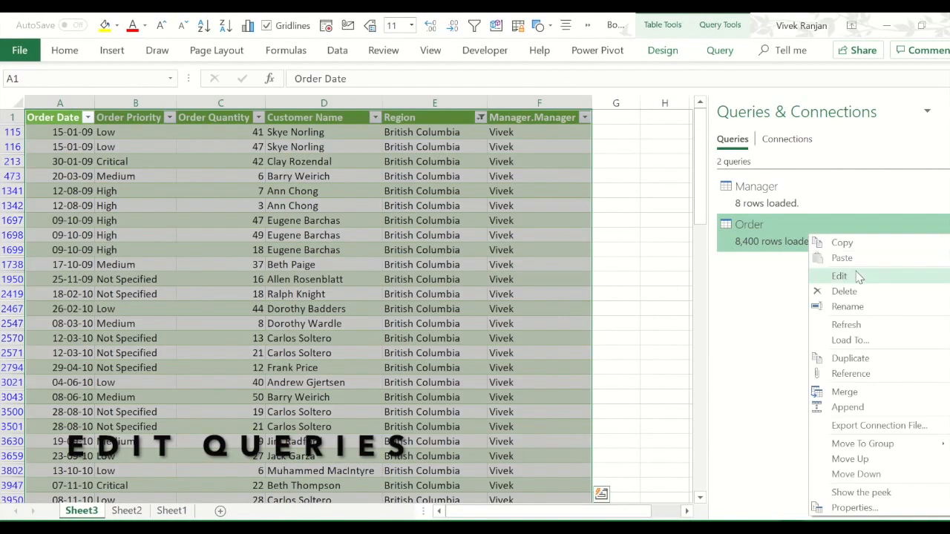
pyautogui.click(858, 277)
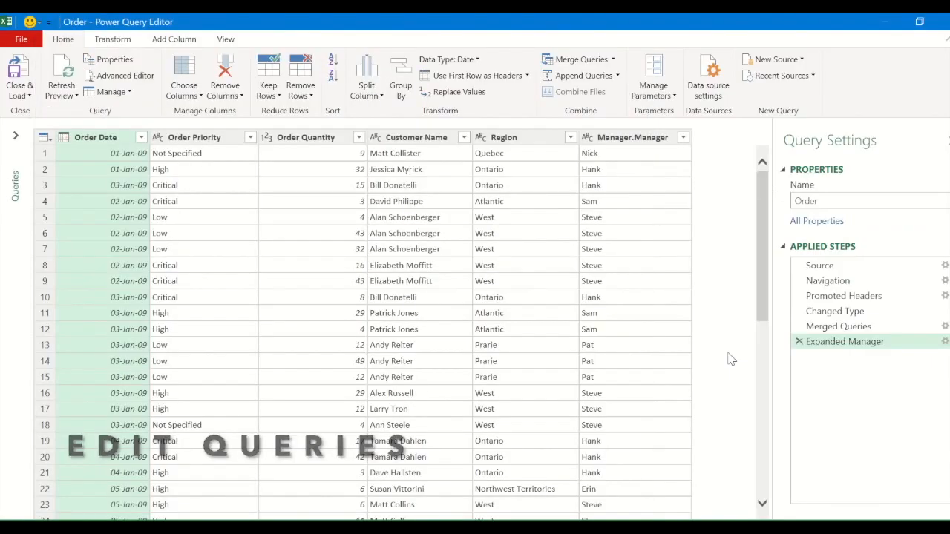
pyautogui.click(944, 341)
pyautogui.click(389, 173)
pyautogui.click(509, 492)
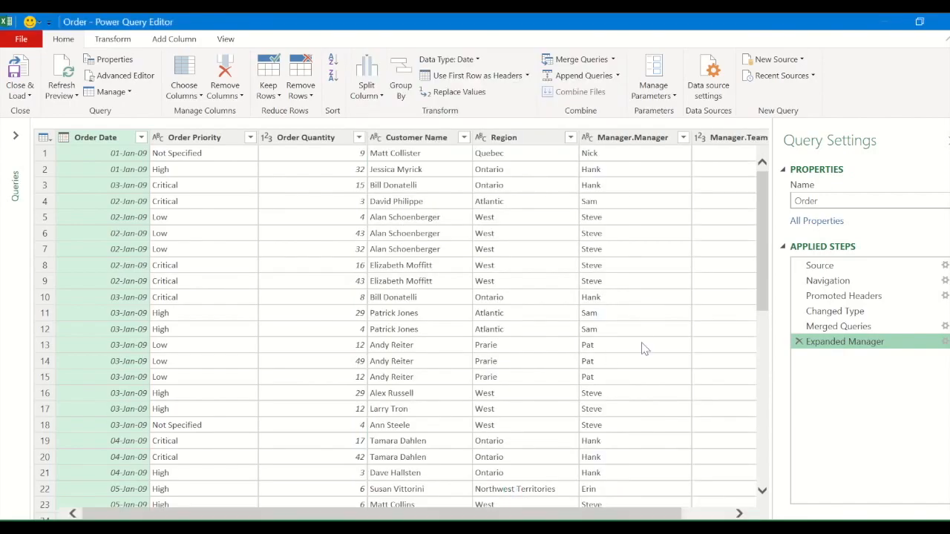
pyautogui.click(701, 514)
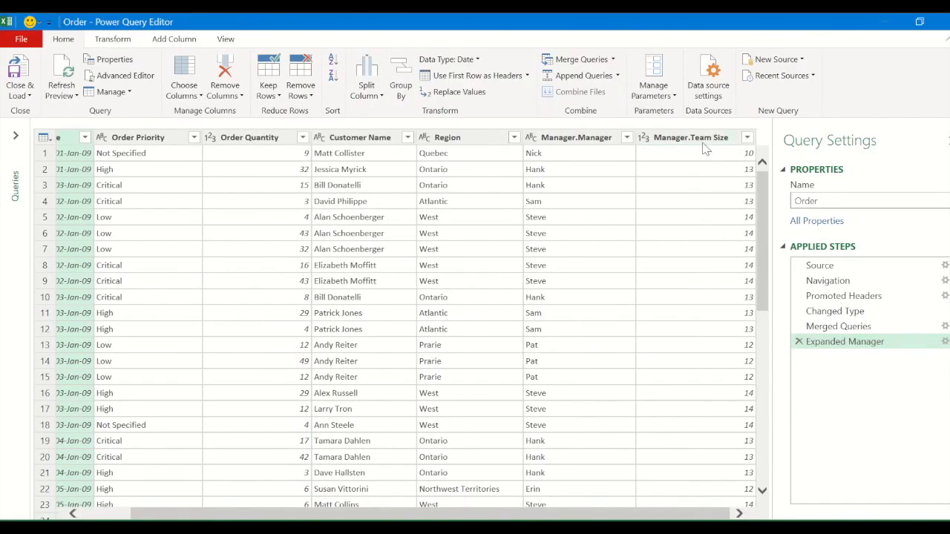
pyautogui.click(20, 70)
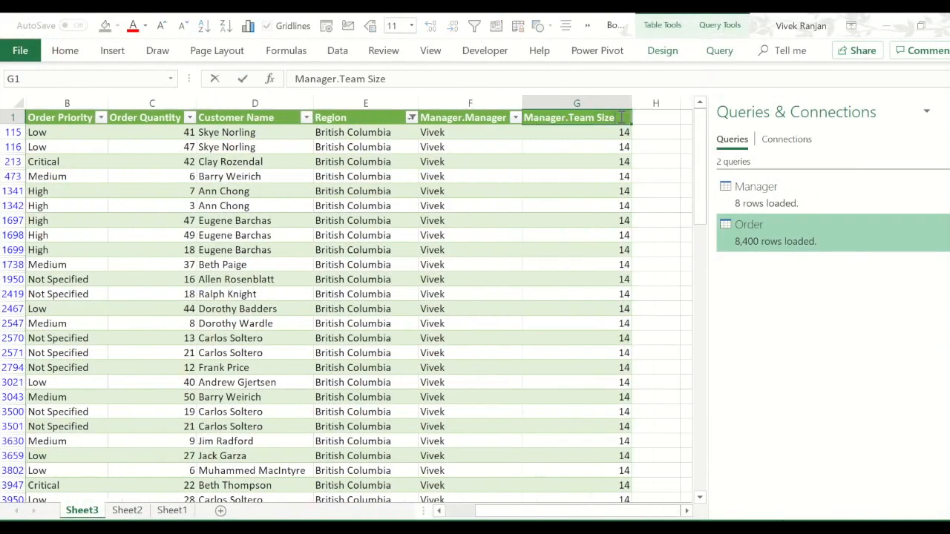